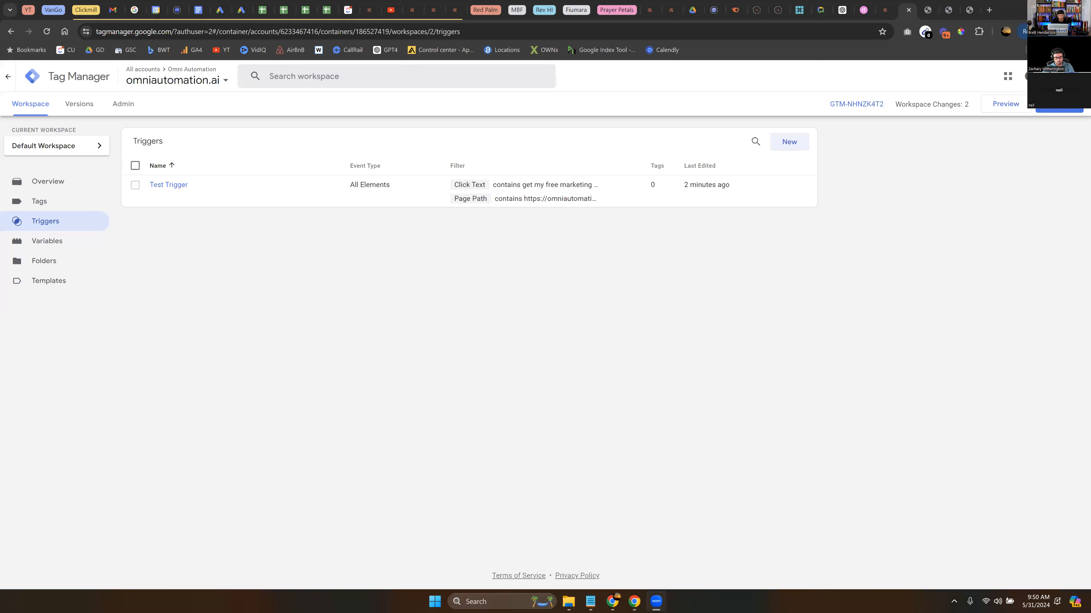
Create a new tag in the Tags section and name it Test Tag.
{"action": "left_click", "coordinate": [74, 201]}
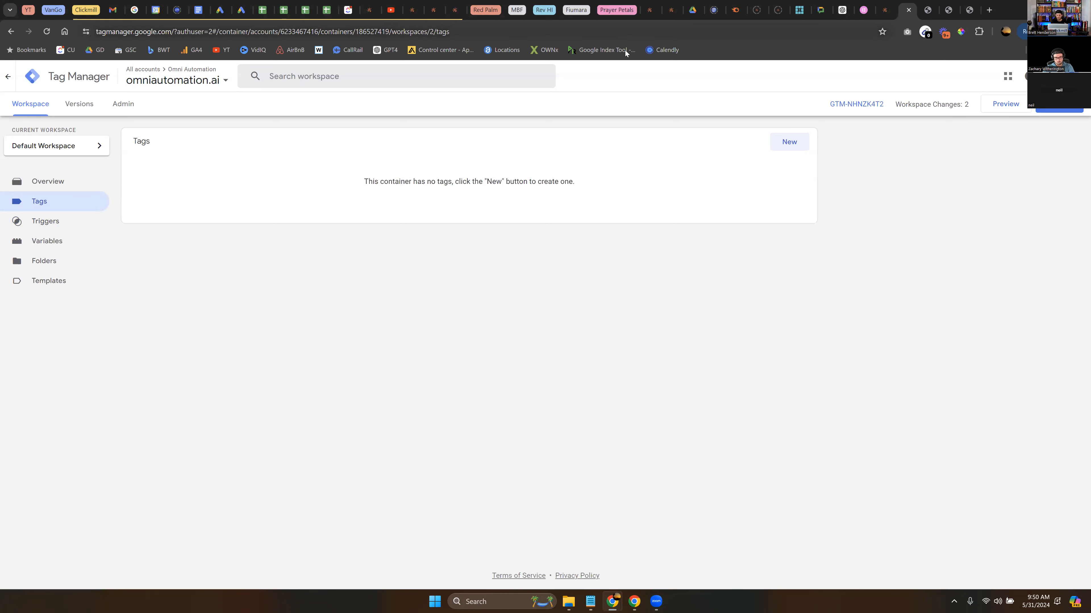
{"action": "left_click", "coordinate": [781, 141]}
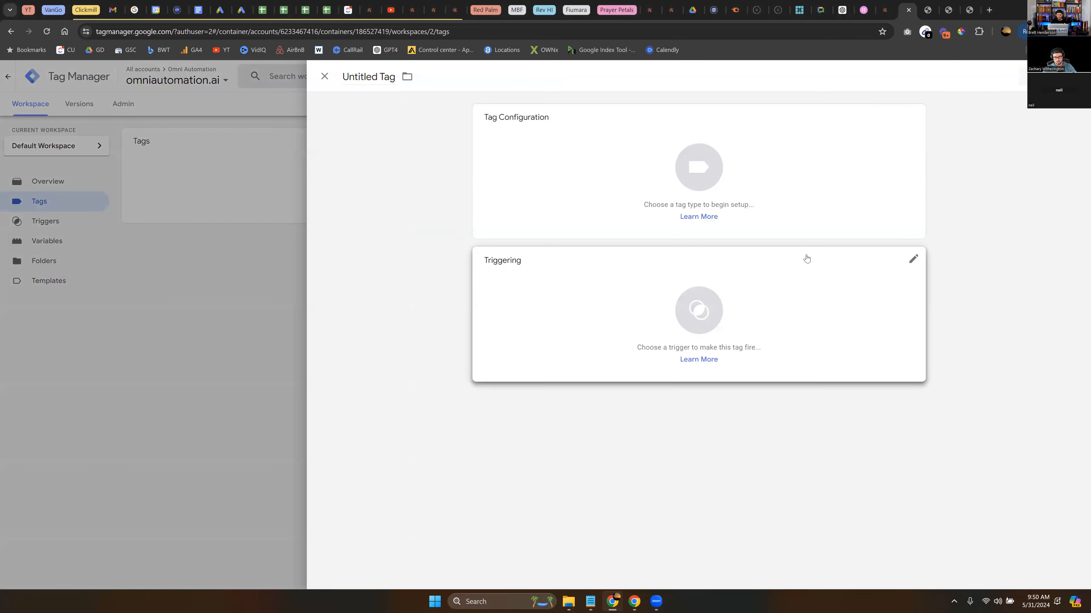
{"action": "double_click", "coordinate": [363, 78]}
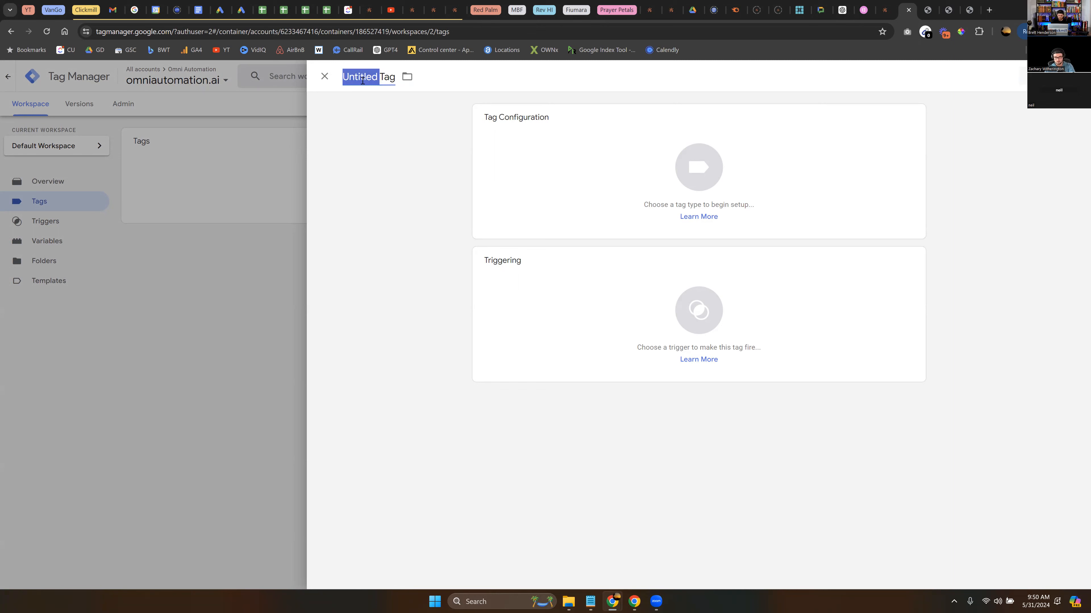
{"action": "type", "text": "Test"}
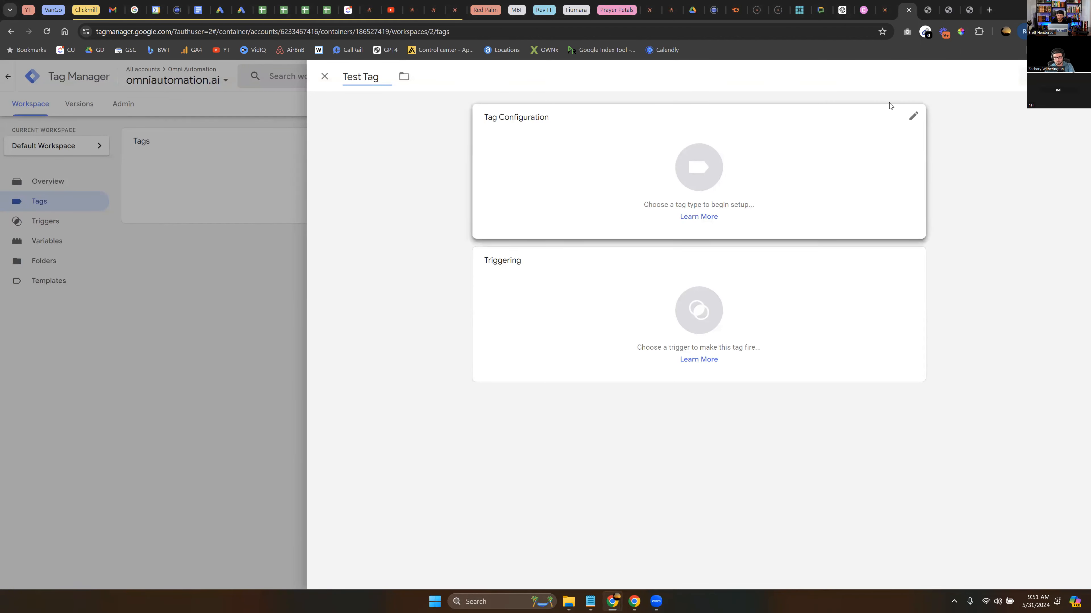
Set the tag type to Google Analytics: GA4 Event.
{"action": "left_click", "coordinate": [914, 121]}
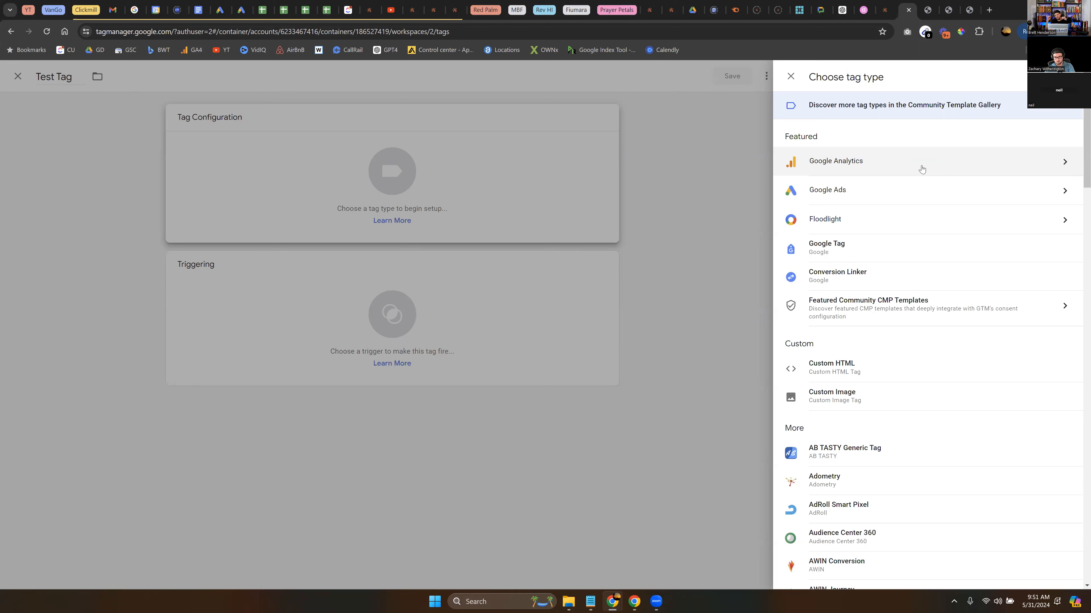
{"action": "left_click", "coordinate": [921, 169]}
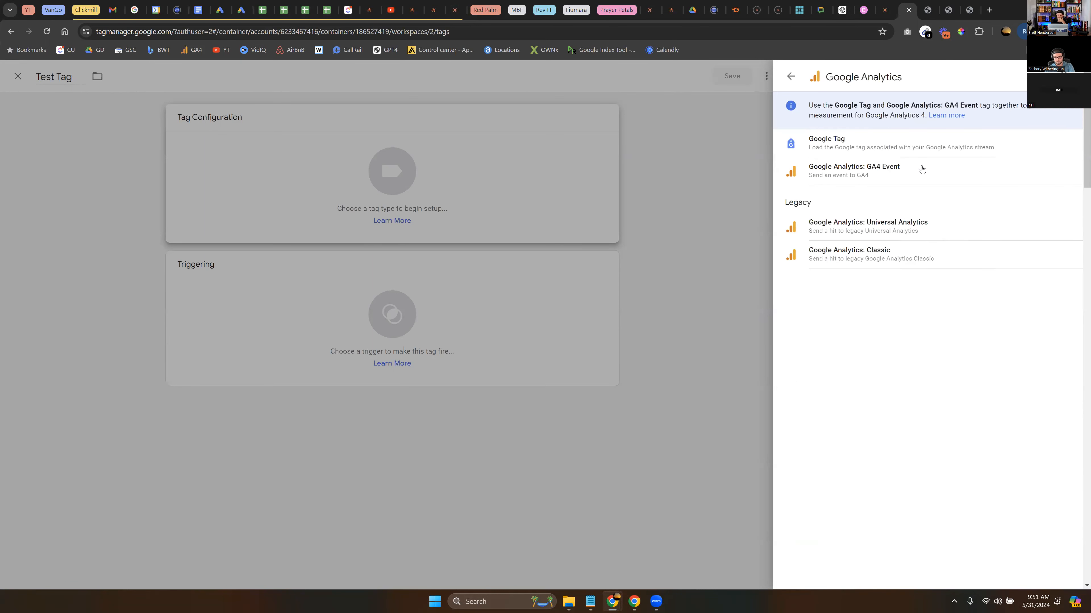
{"action": "left_click", "coordinate": [920, 167]}
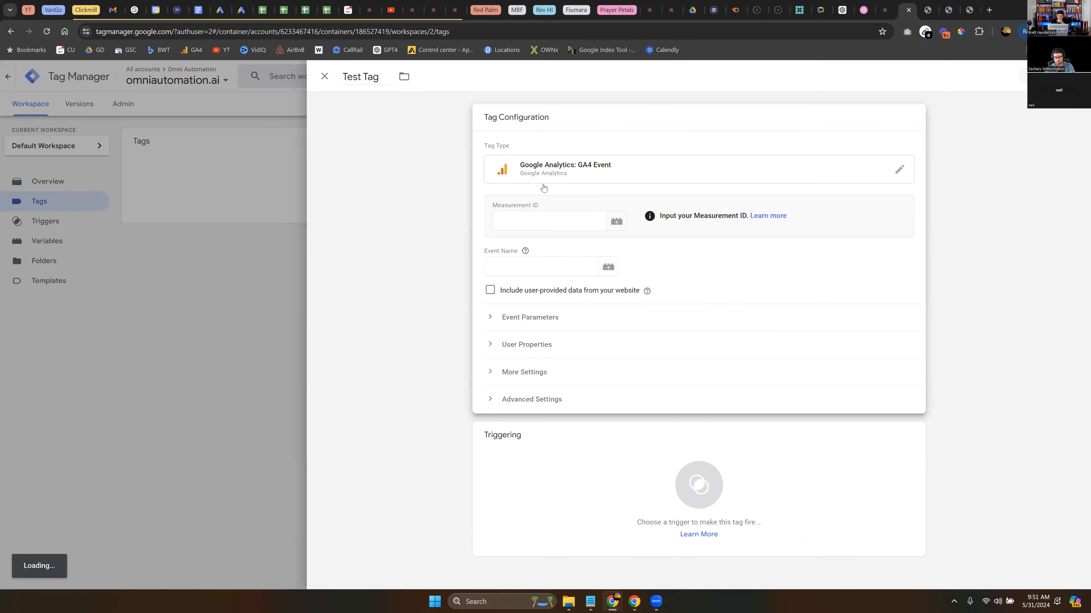
Open Google Analytics in a new tab and copy the measurement ID of the Clickmill web stream.
{"action": "left_click", "coordinate": [537, 224]}
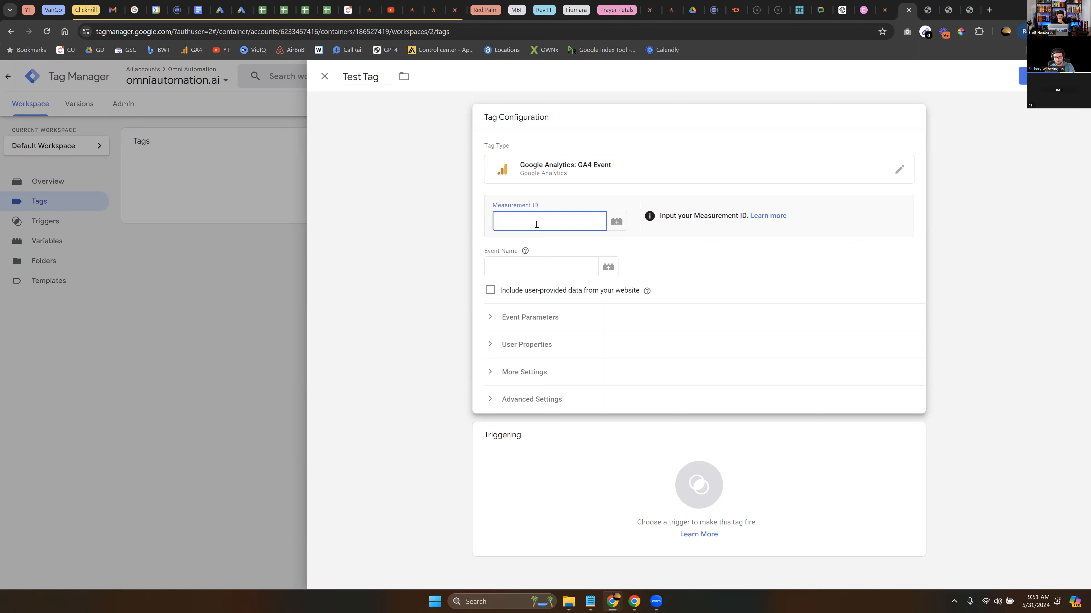
{"action": "left_click", "coordinate": [991, 11]}
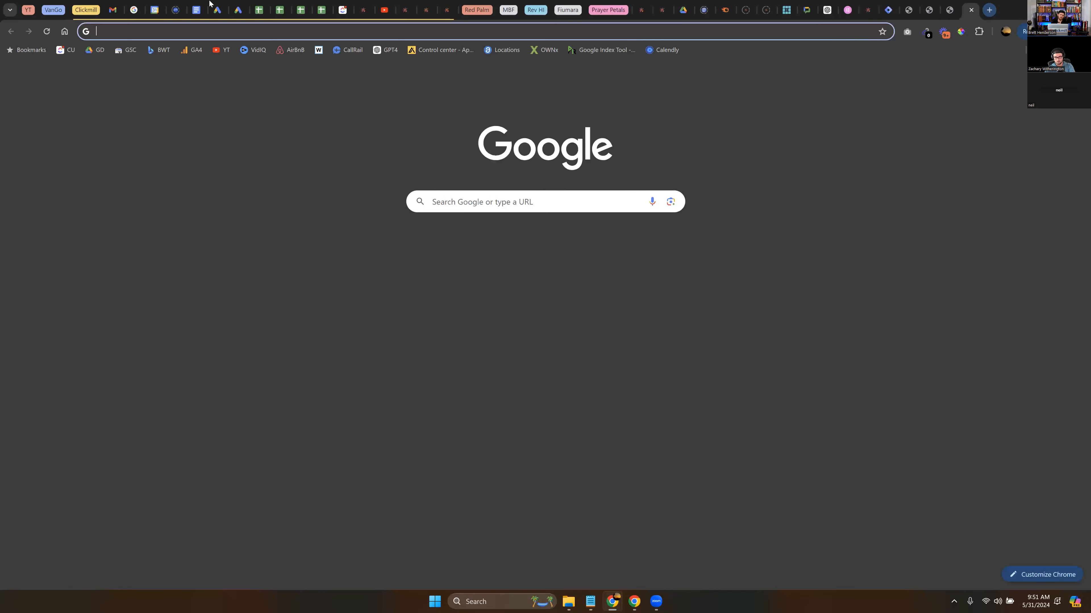
{"action": "left_click", "coordinate": [193, 54]}
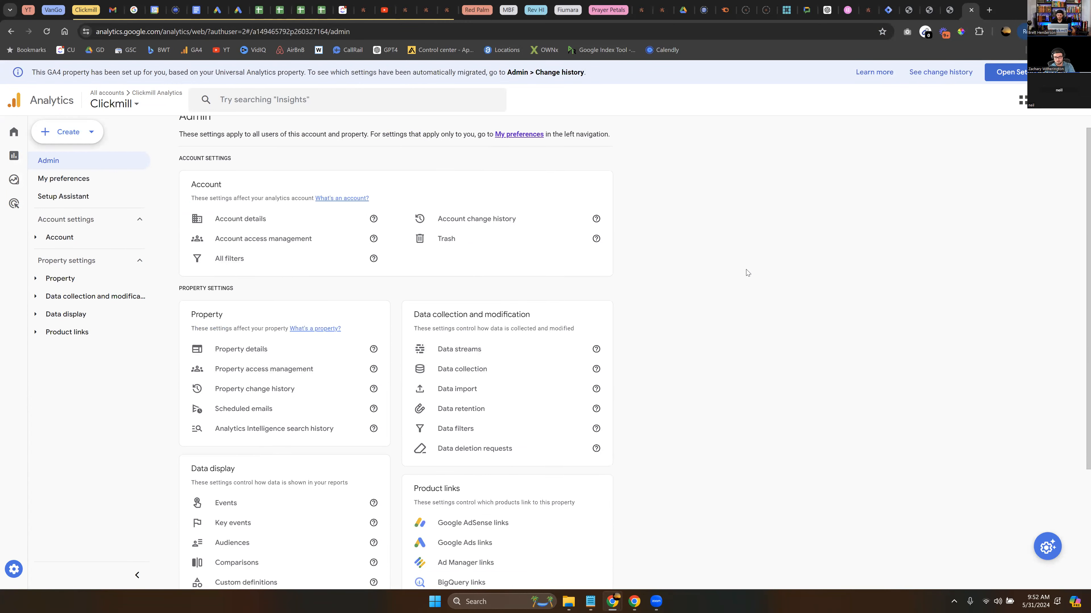
{"action": "left_click", "coordinate": [477, 353]}
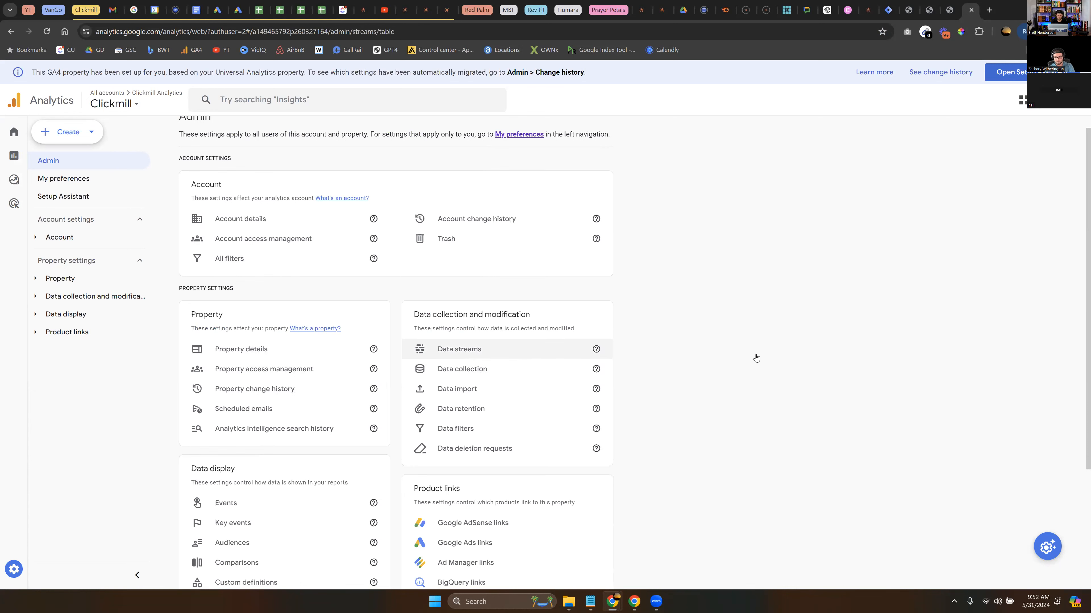
{"action": "left_click", "coordinate": [382, 196]}
{"action": "left_click_drag", "start_coordinate": [818, 199], "coordinate": [696, 208]}
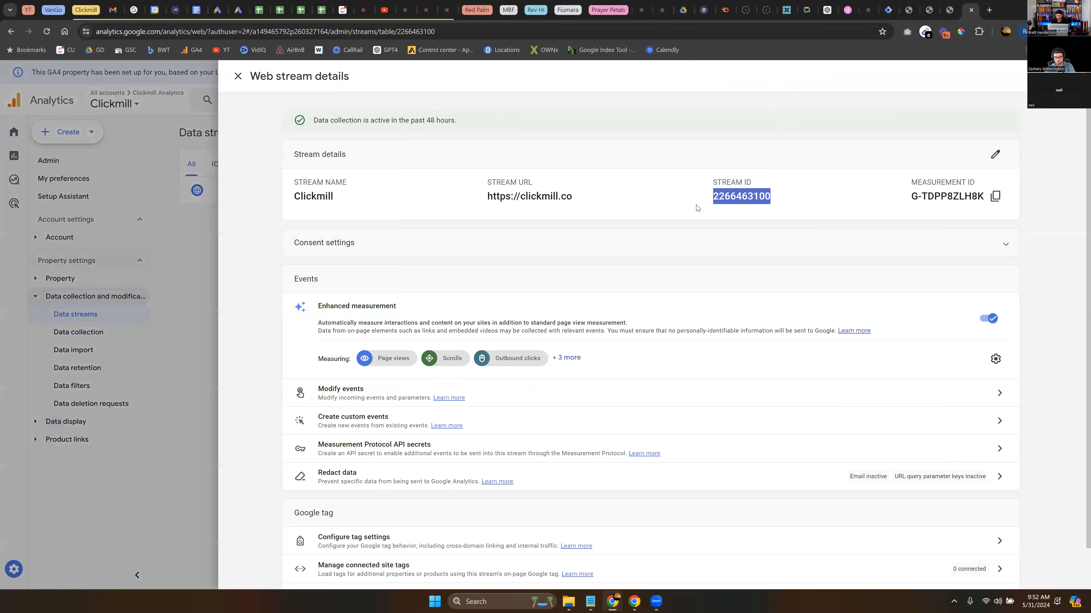
{"action": "left_click", "coordinate": [995, 196]}
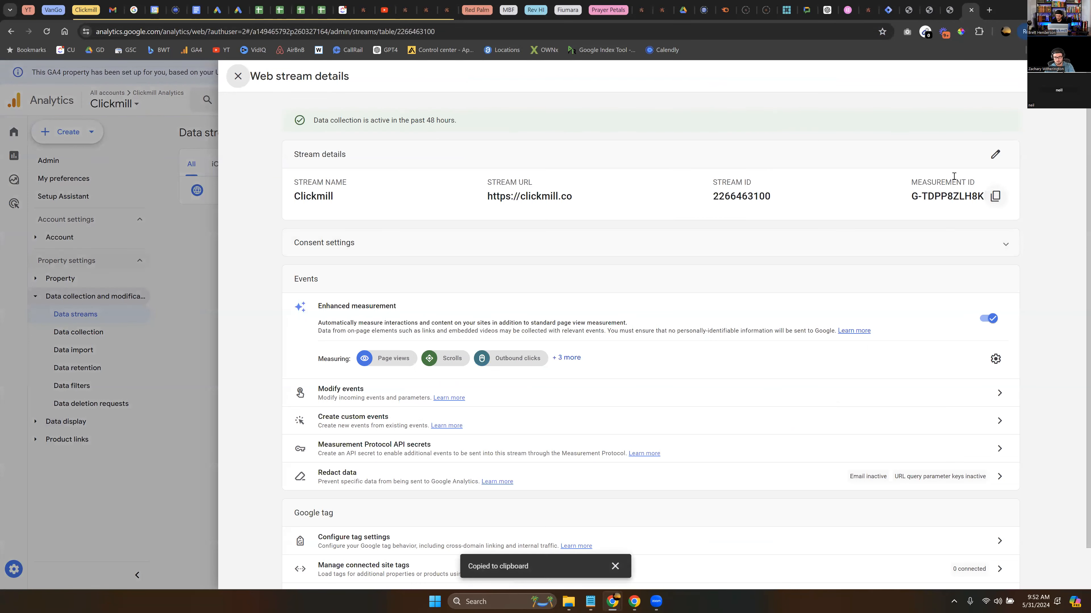
Return to Tag Manager and paste G-TDPP8ZLH8K into the tag's Measurement ID field.
{"action": "left_click", "coordinate": [949, 12]}
{"action": "left_click", "coordinate": [922, 18]}
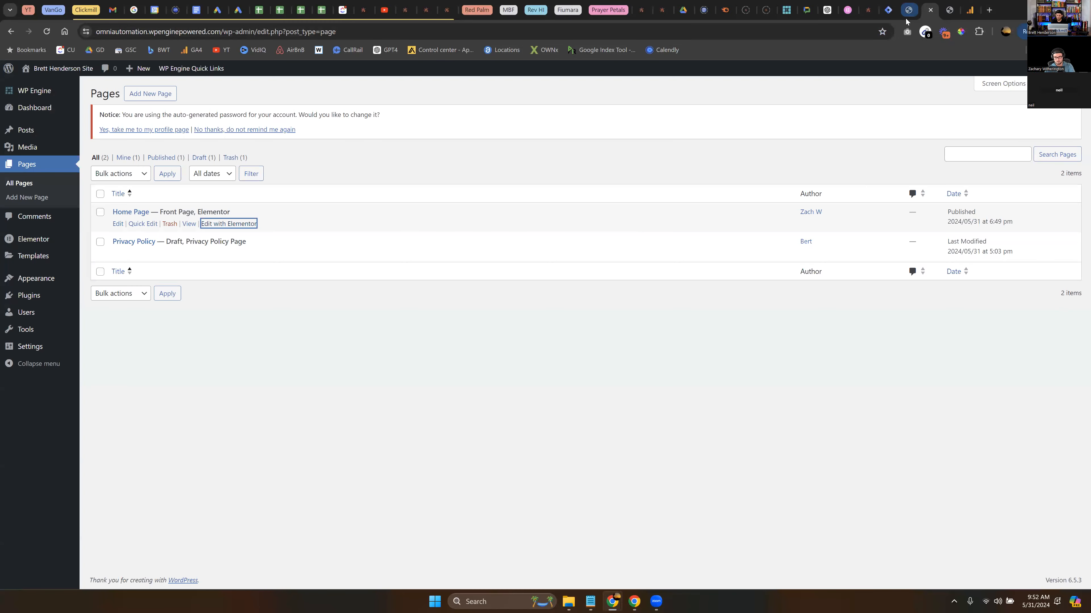
{"action": "left_click", "coordinate": [889, 11]}
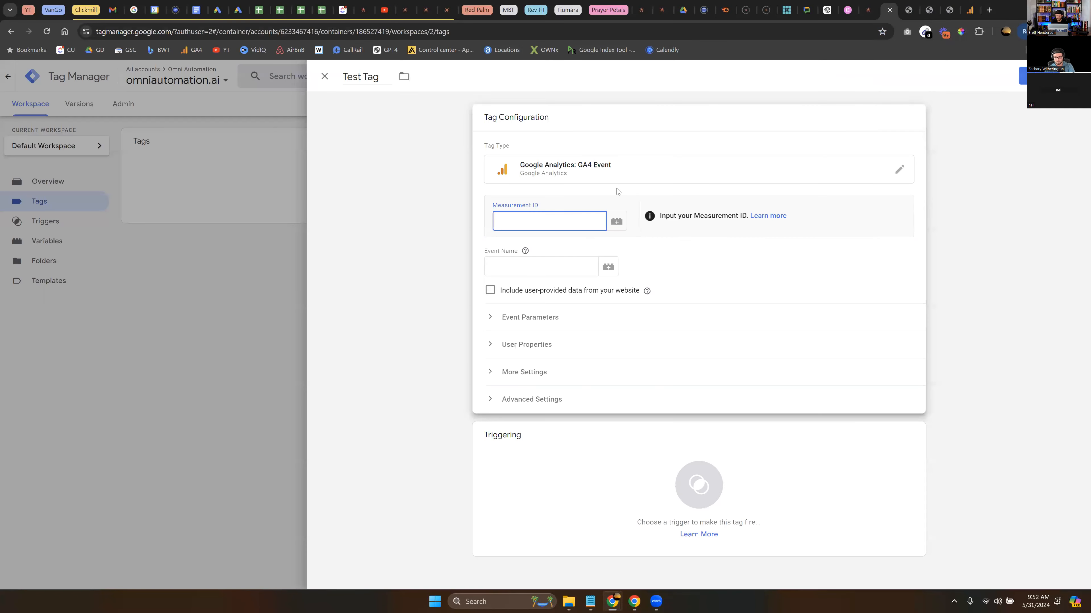
{"action": "key", "text": "ctrl+v"}
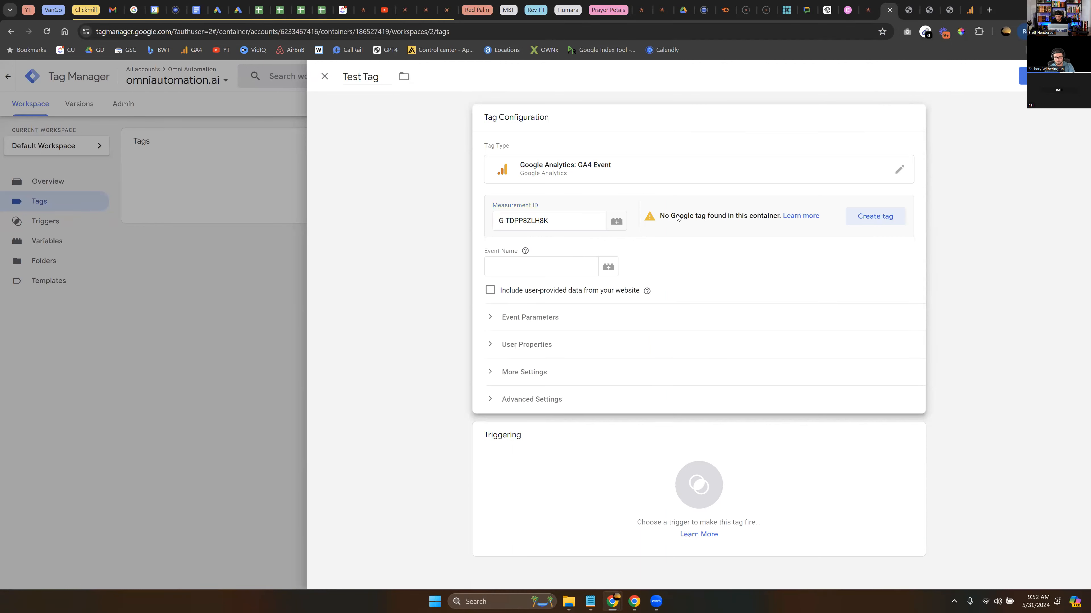
Set the tag's event name to Test_Tag.
{"action": "left_click_drag", "start_coordinate": [675, 216], "coordinate": [743, 218]}
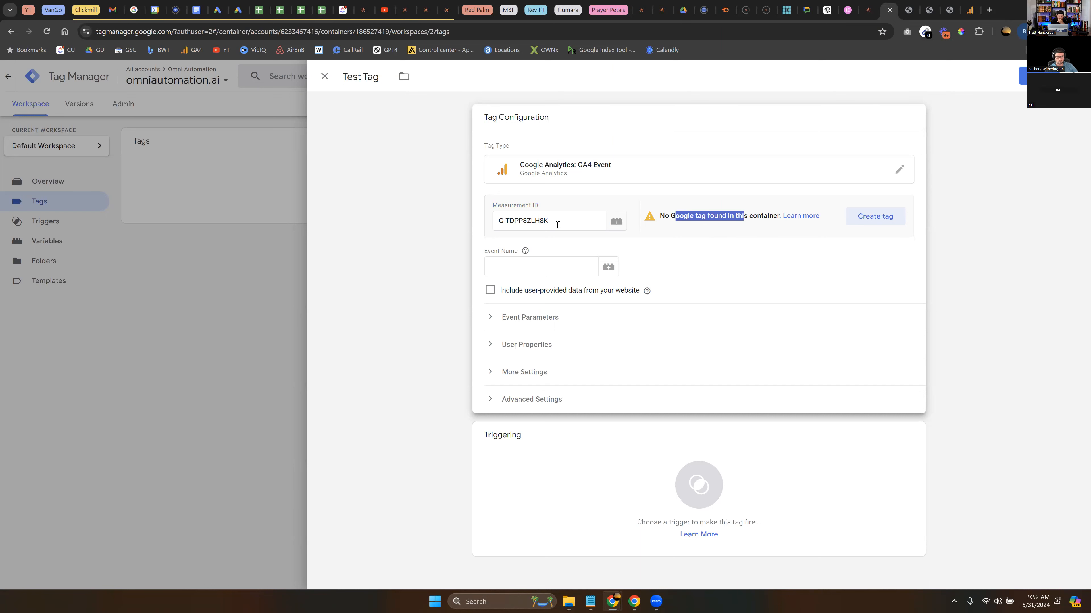
{"action": "left_click_drag", "start_coordinate": [659, 216], "coordinate": [780, 225]}
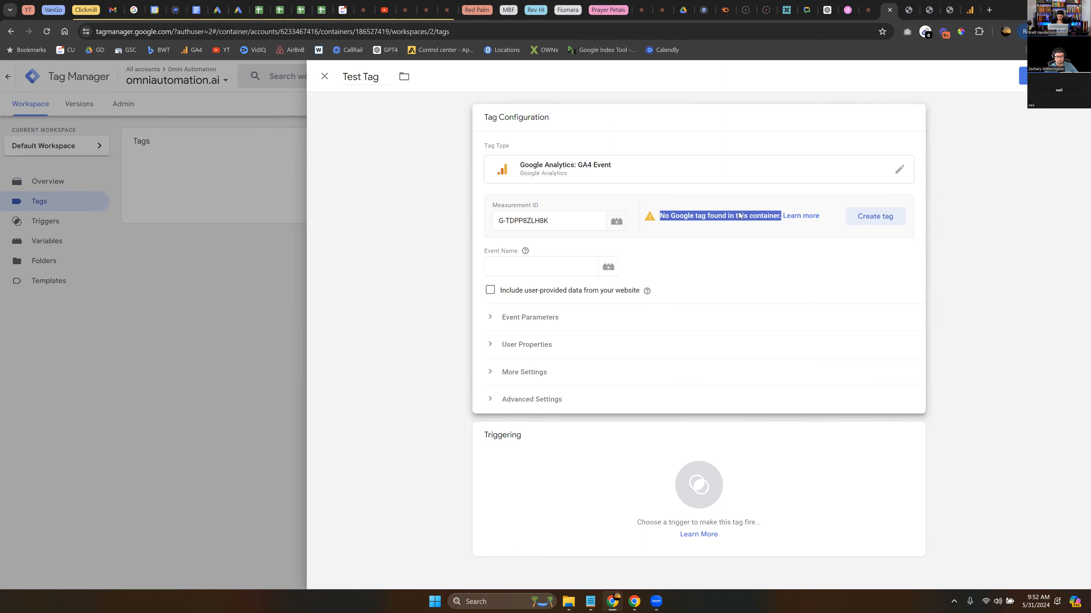
{"action": "left_click", "coordinate": [739, 244]}
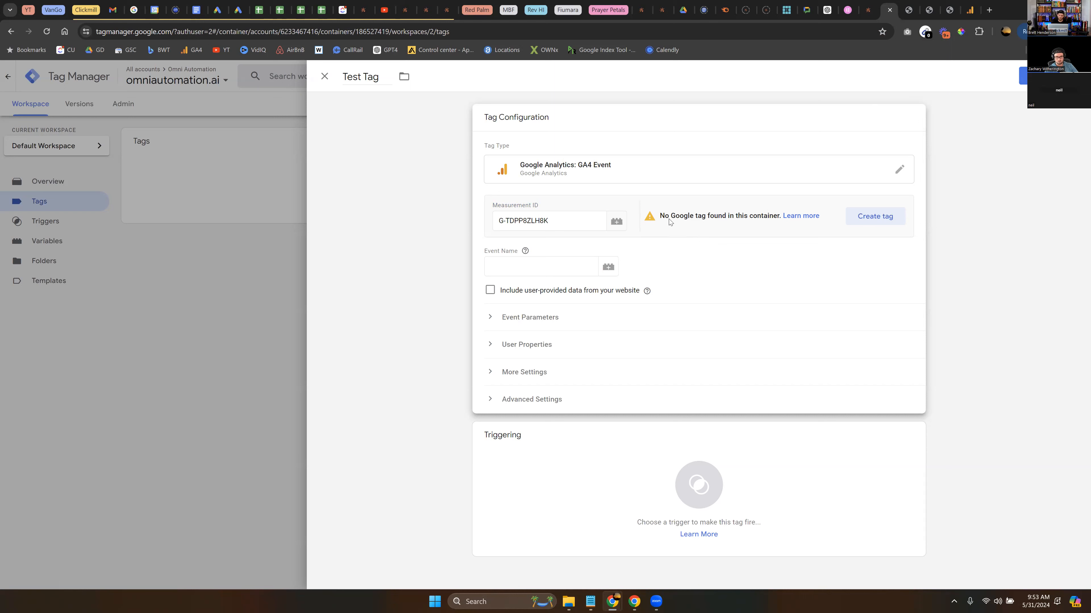
{"action": "left_click", "coordinate": [543, 271]}
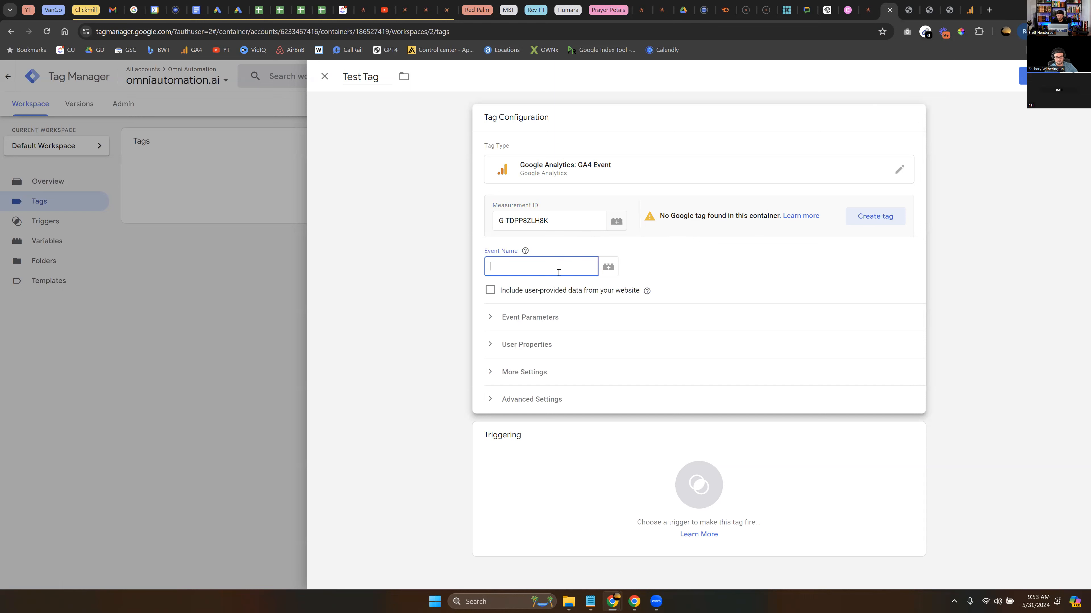
{"action": "type", "text": "Test_Tag"}
{"action": "left_click_drag", "start_coordinate": [558, 272], "coordinate": [427, 275]}
{"action": "left_click", "coordinate": [427, 275]}
{"action": "left_click", "coordinate": [582, 237]}
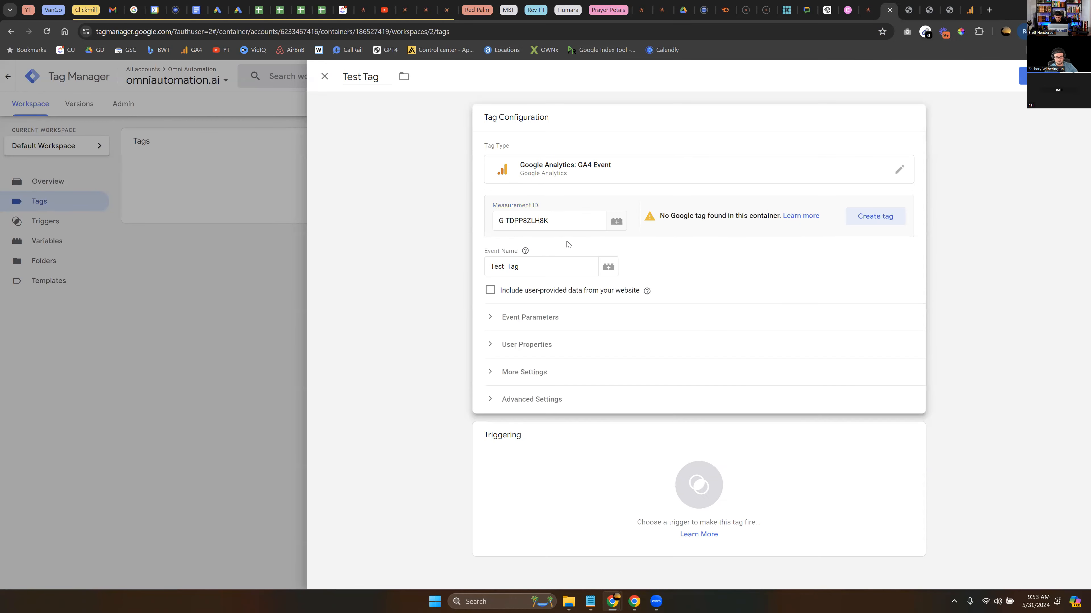
Copy the event name and replace the tag's title with it, making it Test_Tag.
{"action": "left_click_drag", "start_coordinate": [519, 267], "coordinate": [476, 272]}
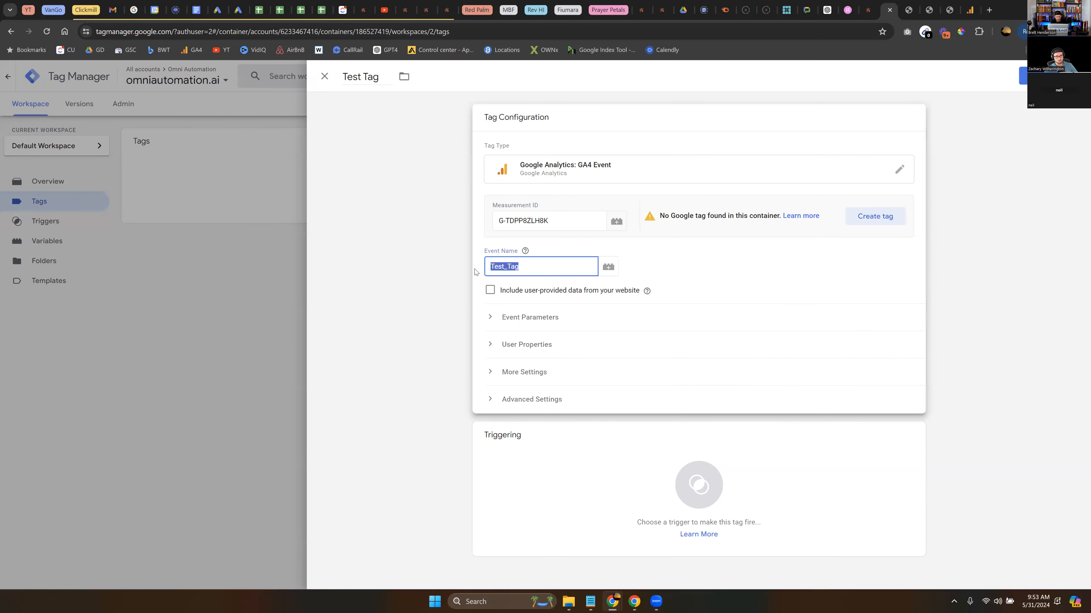
{"action": "left_click_drag", "start_coordinate": [373, 77], "coordinate": [333, 84]}
{"action": "key", "text": "Delete"}
{"action": "key", "text": "Delete"}
{"action": "key", "text": "ctrl+v"}
{"action": "left_click", "coordinate": [375, 139]}
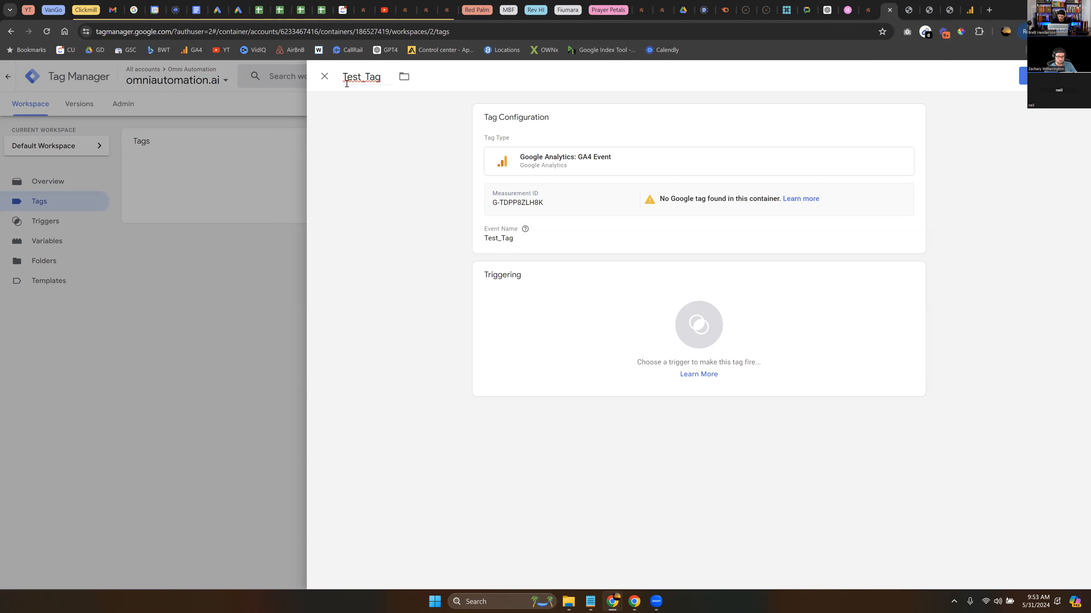
Add Test Trigger as the tag's firing trigger and save the tag.
{"action": "left_click", "coordinate": [559, 245]}
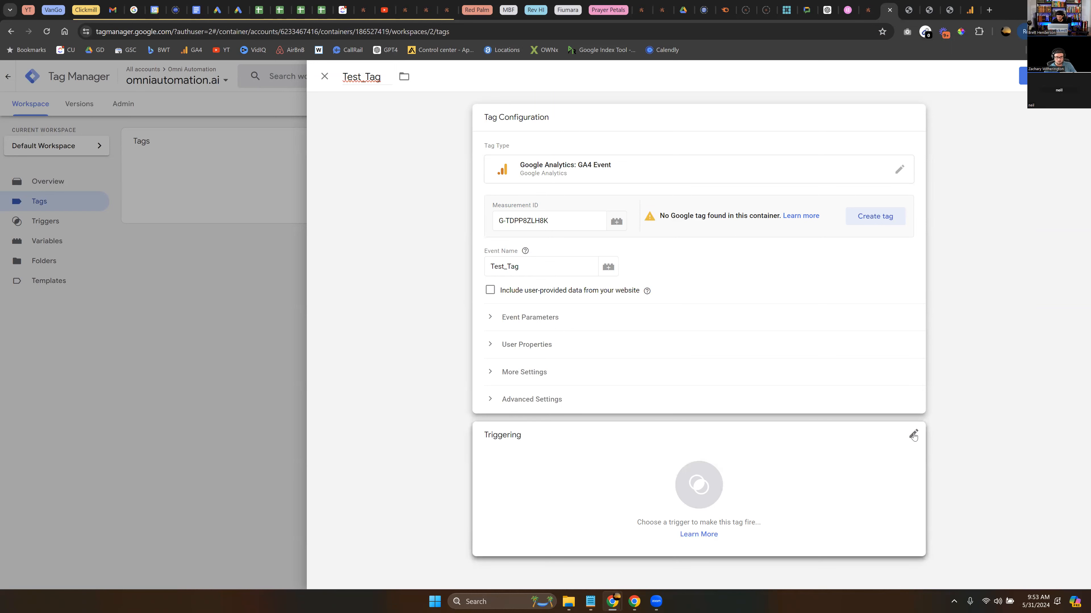
{"action": "left_click", "coordinate": [914, 435]}
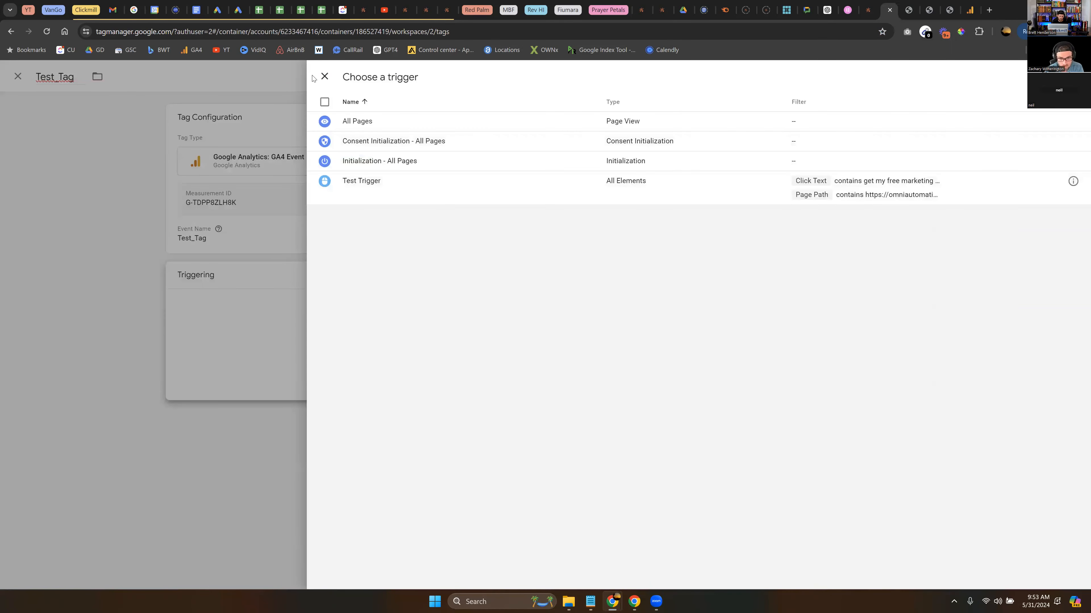
{"action": "left_click", "coordinate": [324, 76]}
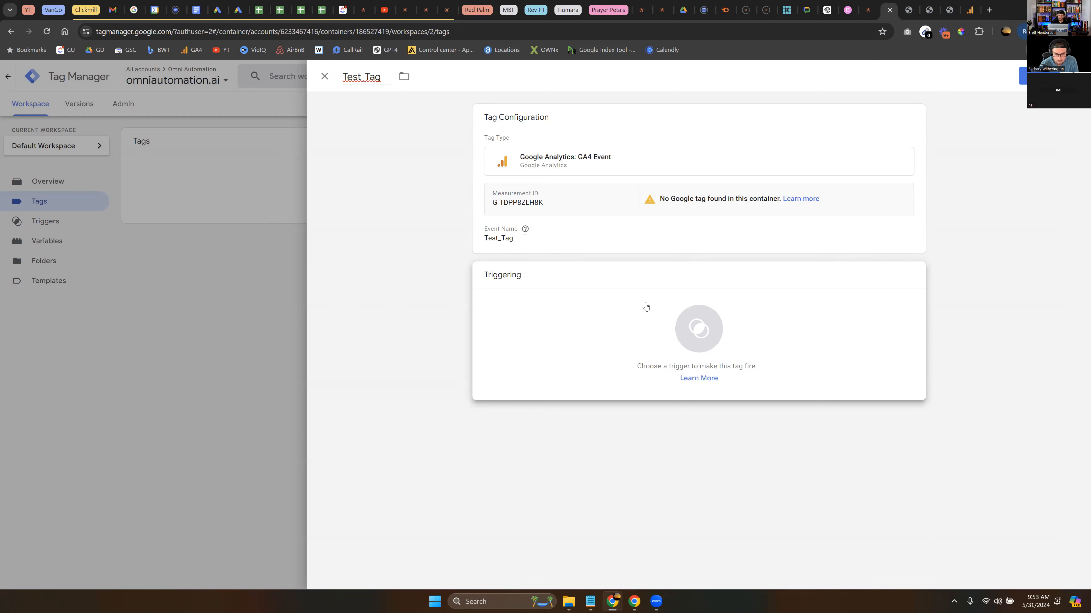
{"action": "left_click", "coordinate": [841, 323]}
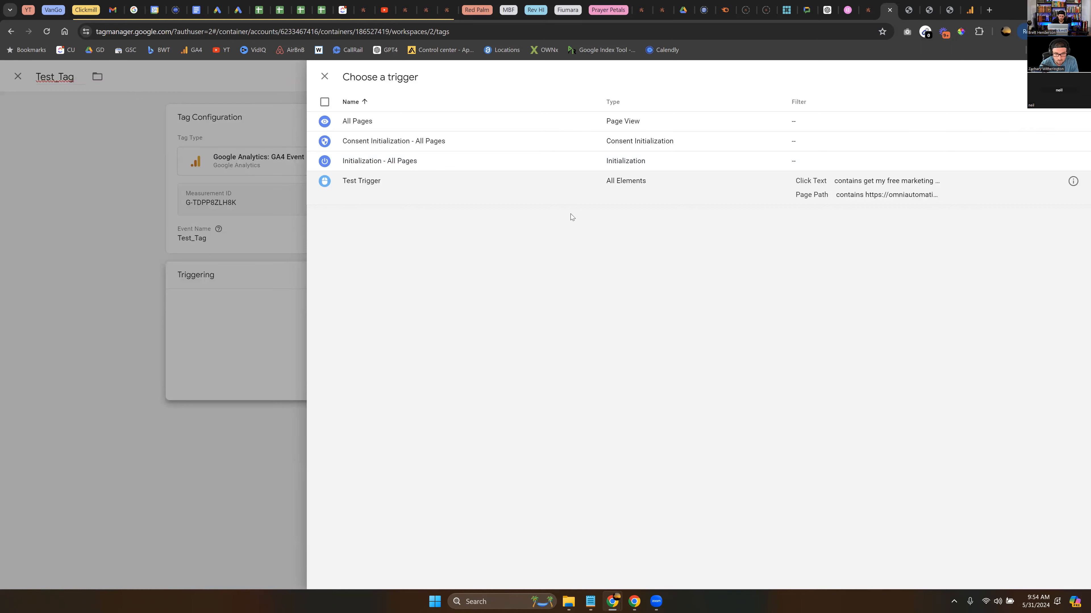
{"action": "left_click", "coordinate": [369, 182]}
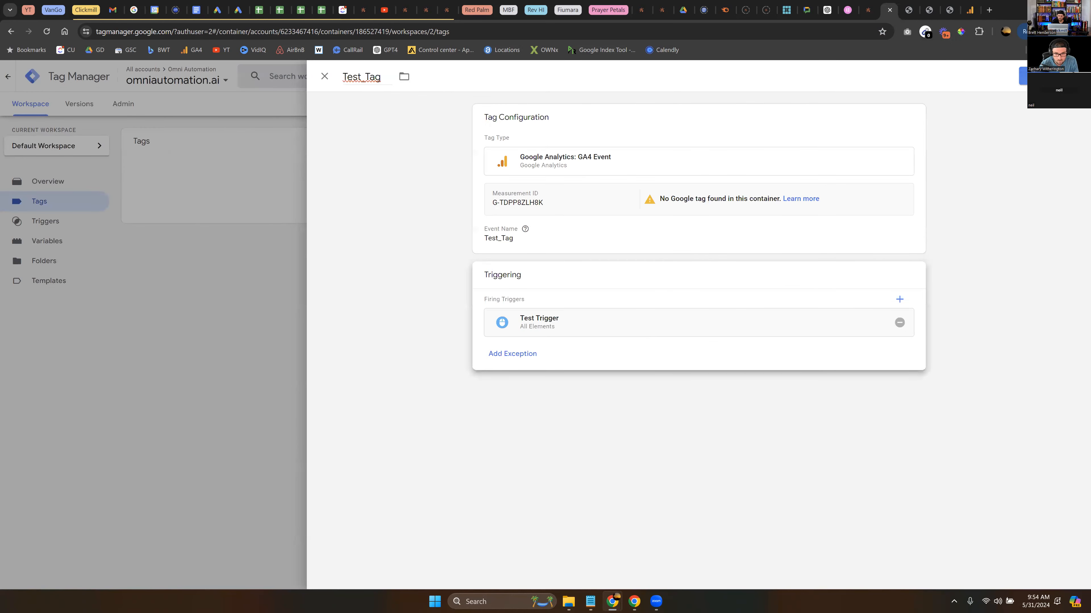
{"action": "left_click", "coordinate": [1035, 76]}
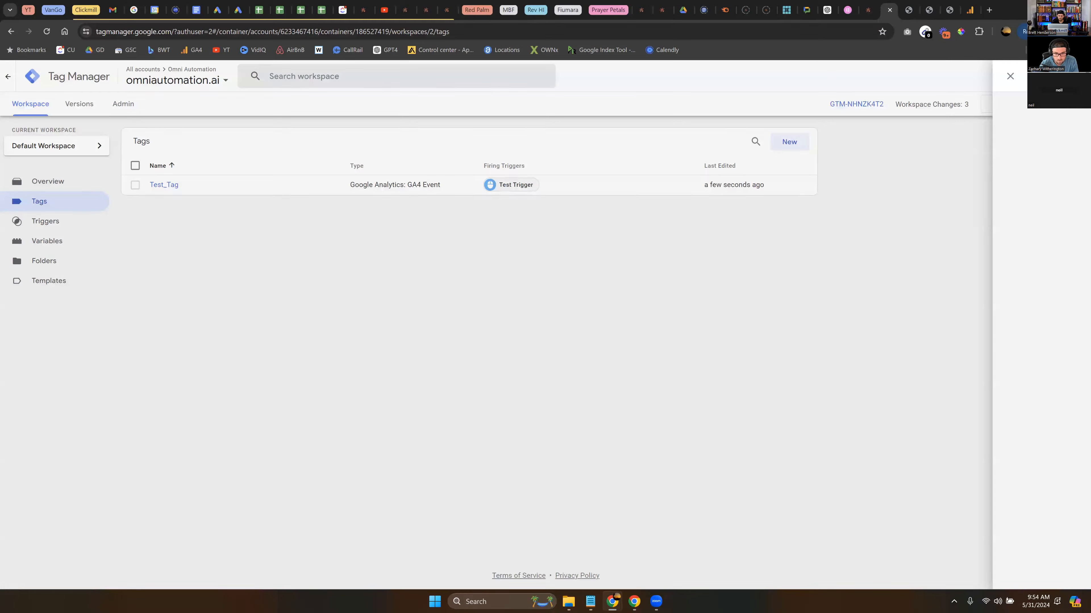